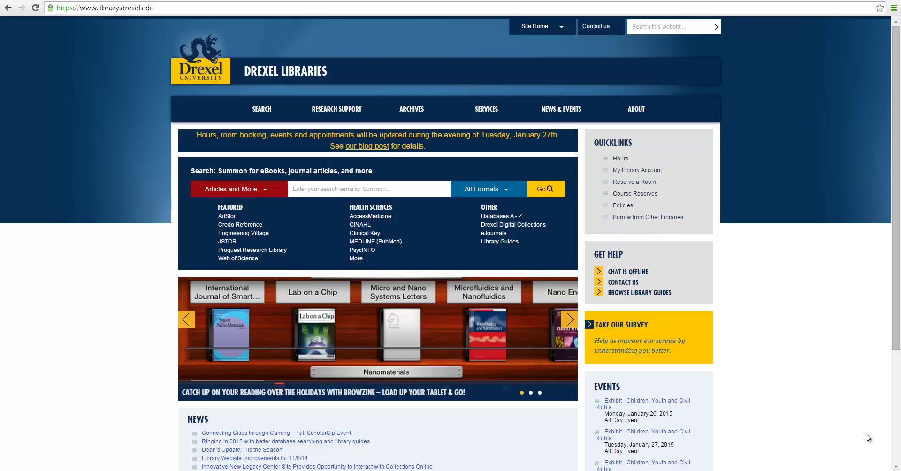
Search Web of Science for the topic "information visualization" and sort the results by Times Cited, highest to lowest
{"action": "left_click", "coordinate": [237, 259]}
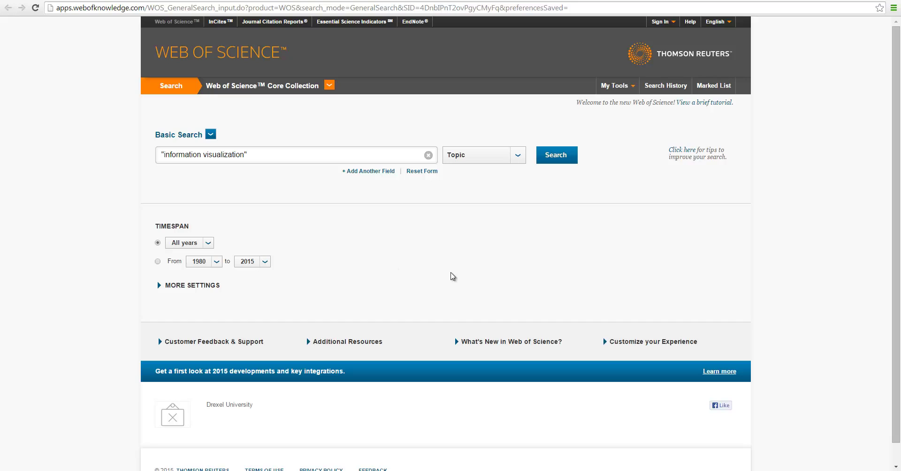
{"action": "left_click", "coordinate": [554, 158]}
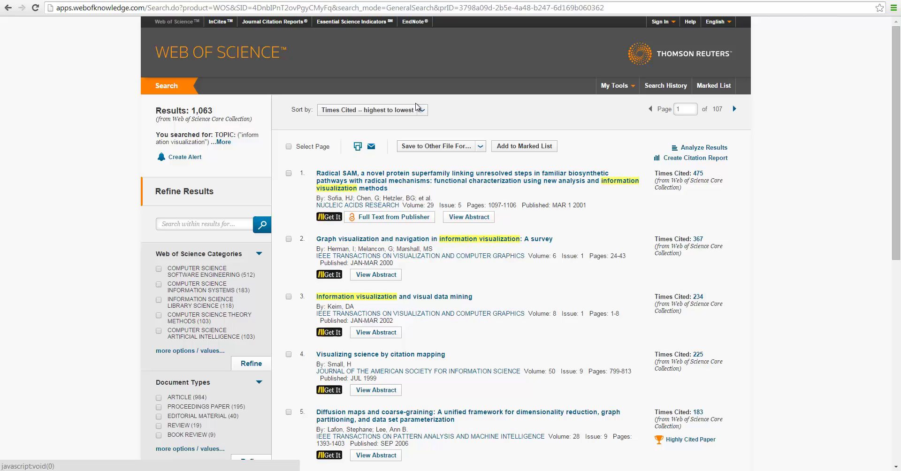
{"action": "left_click", "coordinate": [423, 114]}
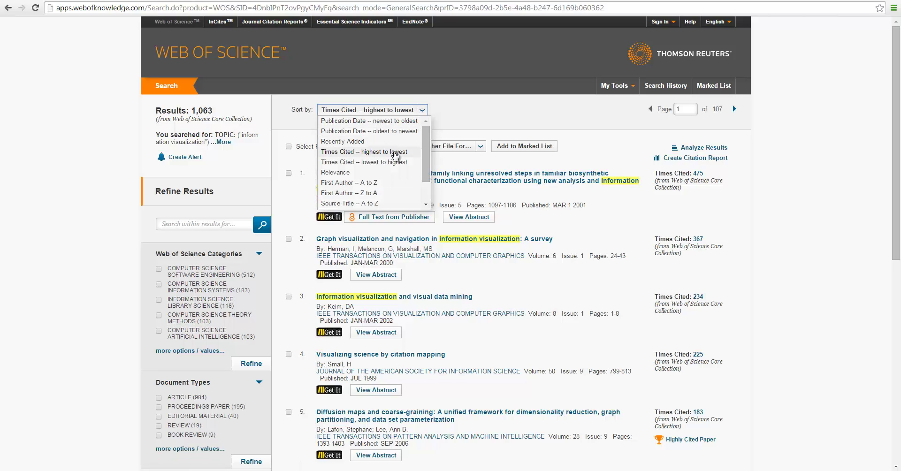
{"action": "left_click", "coordinate": [396, 153]}
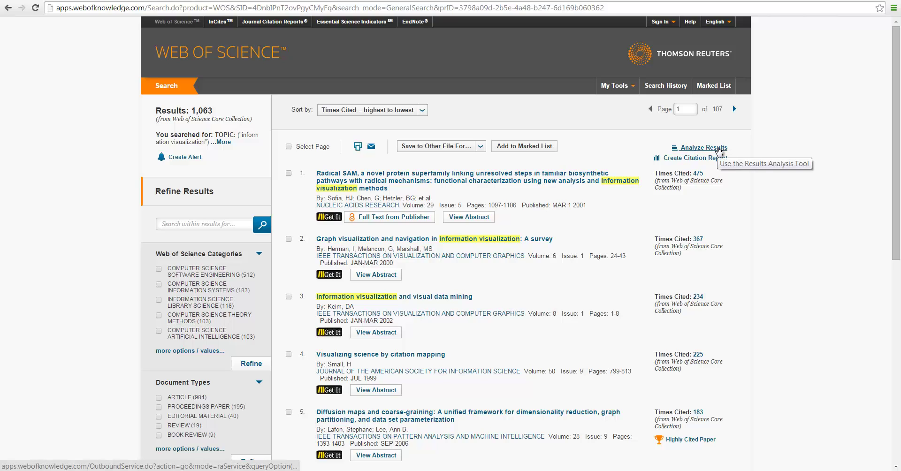
Analyze the search results by Web of Science Categories, showing the top 50 with a minimum record count of 2, and return to the results
{"action": "left_click", "coordinate": [718, 150]}
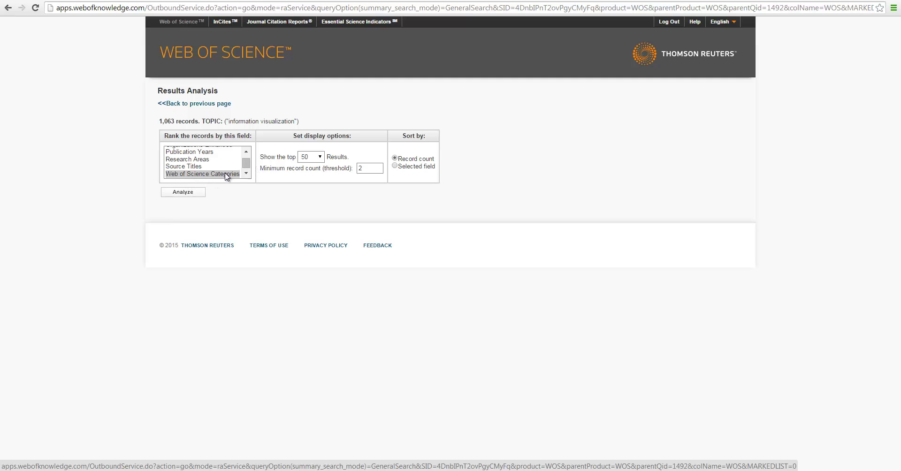
{"action": "left_click", "coordinate": [176, 193]}
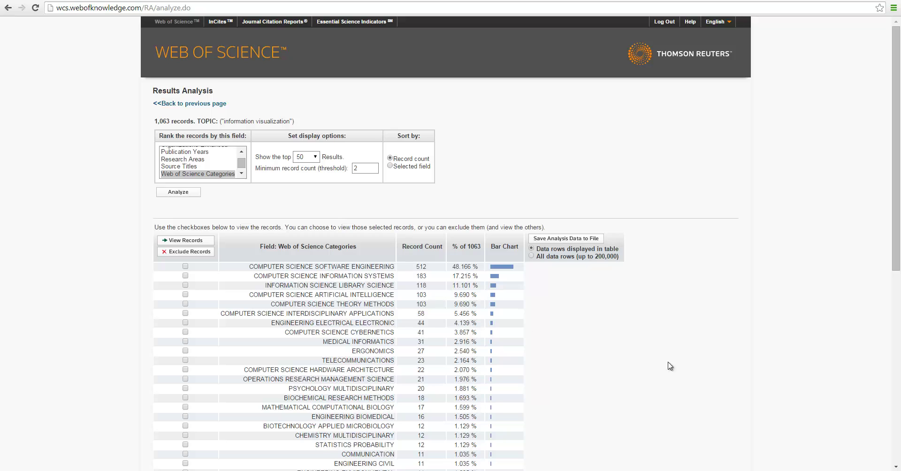
{"action": "left_click", "coordinate": [215, 106]}
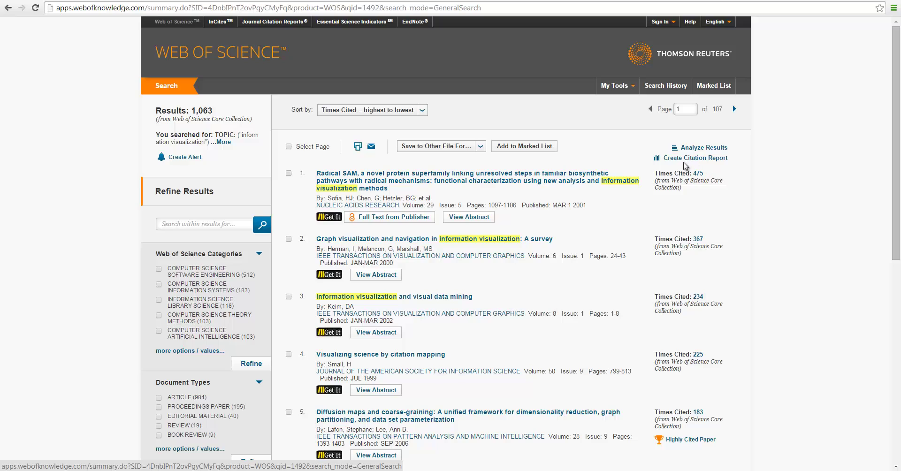
Create a citation report for the results and view its citing articles before returning to the search results
{"action": "left_click", "coordinate": [703, 160]}
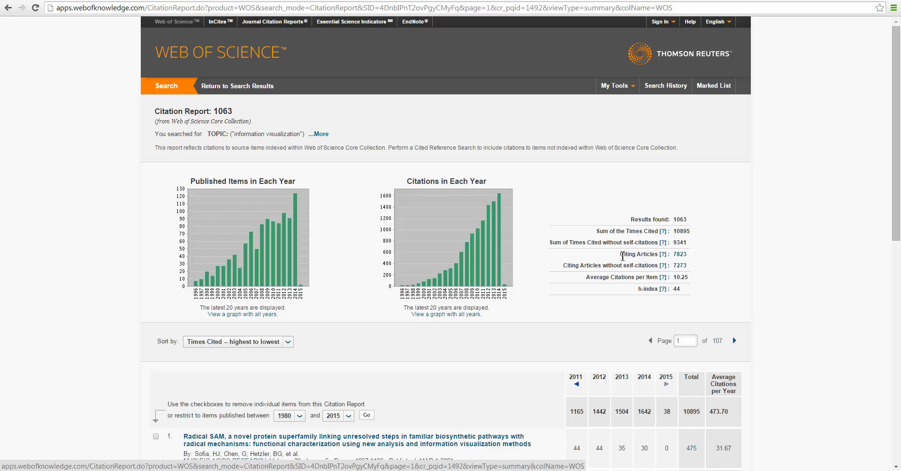
{"action": "left_click_drag", "start_coordinate": [621, 255], "coordinate": [658, 256]}
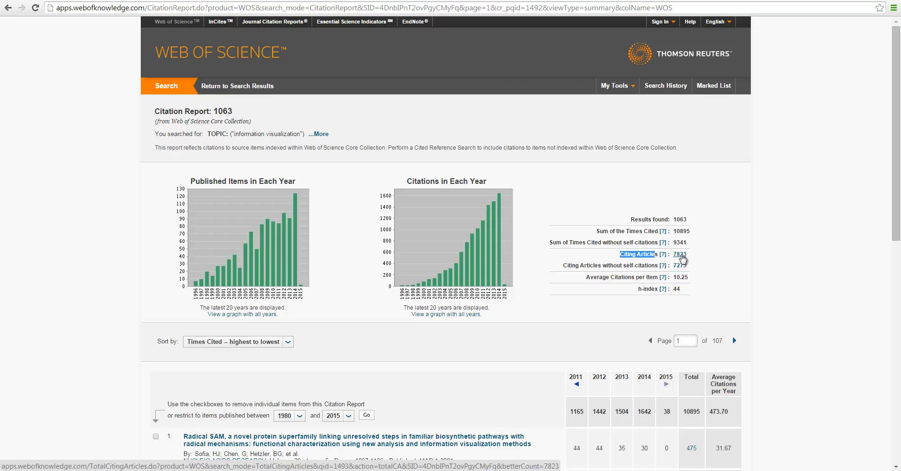
{"action": "left_click", "coordinate": [681, 255]}
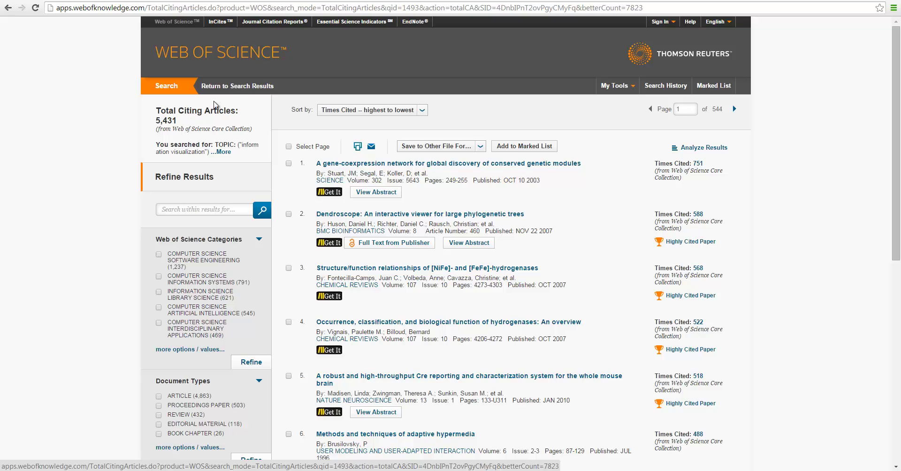
{"action": "left_click", "coordinate": [237, 89]}
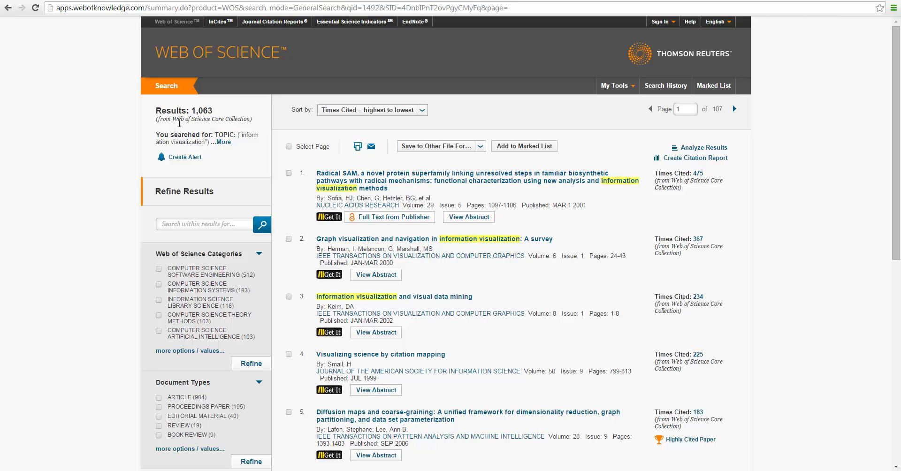
Start saving the search results to other file formats and set the record range to 1 through 500
{"action": "left_click", "coordinate": [480, 147]}
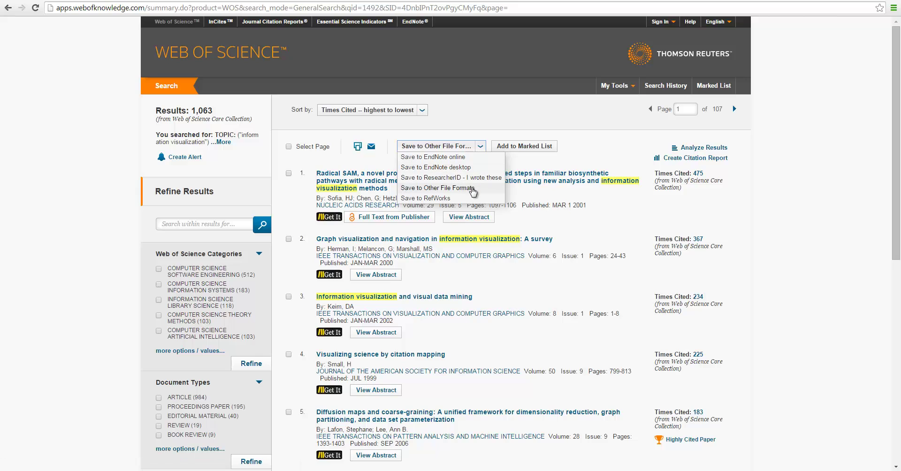
{"action": "left_click", "coordinate": [473, 190]}
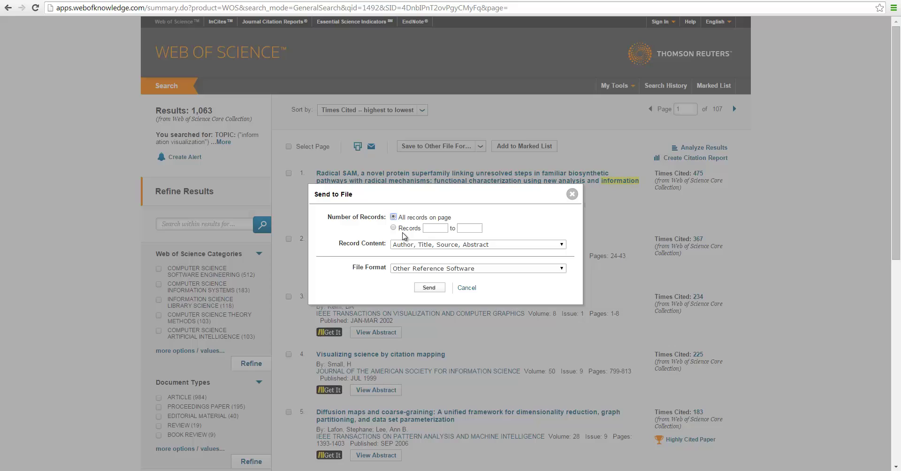
{"action": "left_click", "coordinate": [434, 230]}
{"action": "left_click", "coordinate": [395, 229]}
{"action": "left_click", "coordinate": [433, 228]}
{"action": "type", "text": "1"}
{"action": "left_click", "coordinate": [466, 229]}
Export the records with Full Record and Cited References content in Plain Text format
{"action": "left_click", "coordinate": [477, 245]}
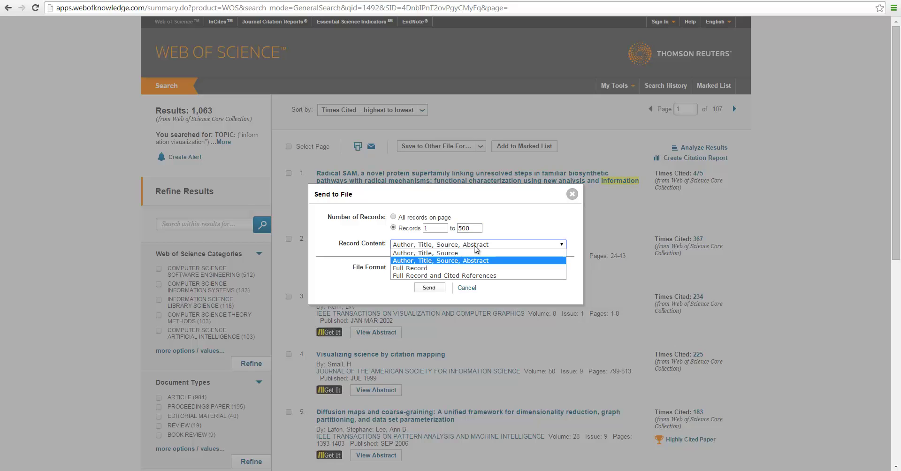
{"action": "left_click", "coordinate": [482, 277]}
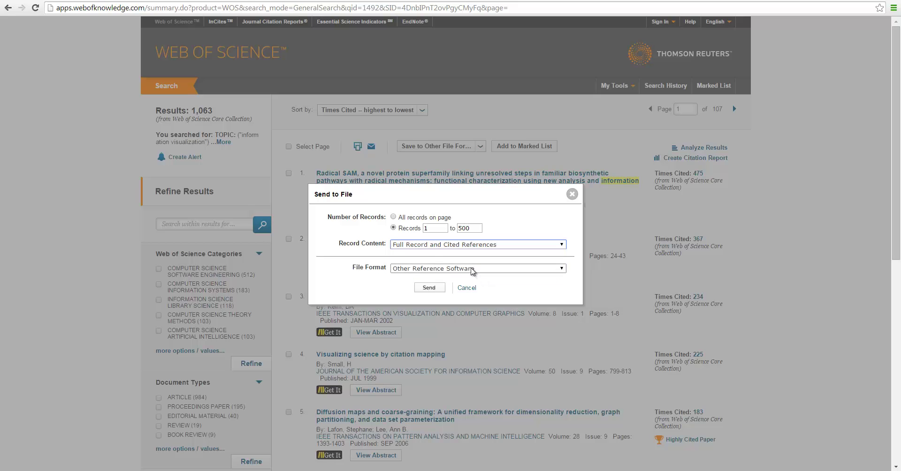
{"action": "left_click", "coordinate": [443, 270]}
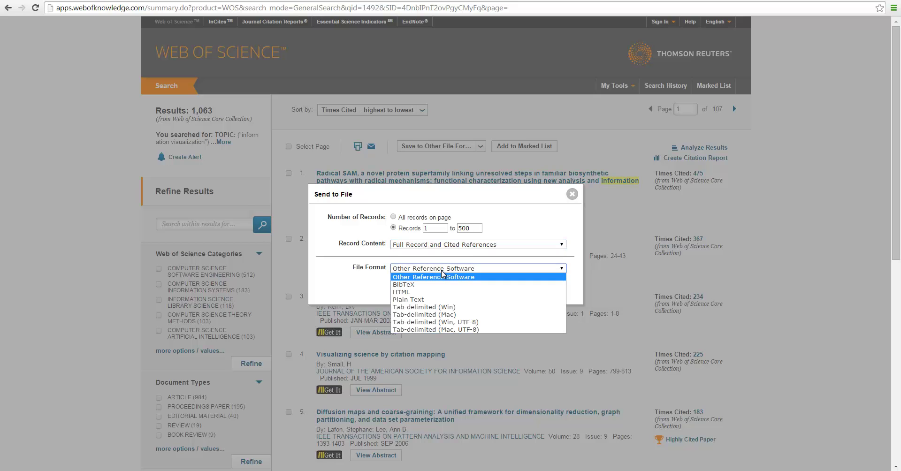
{"action": "left_click", "coordinate": [446, 300]}
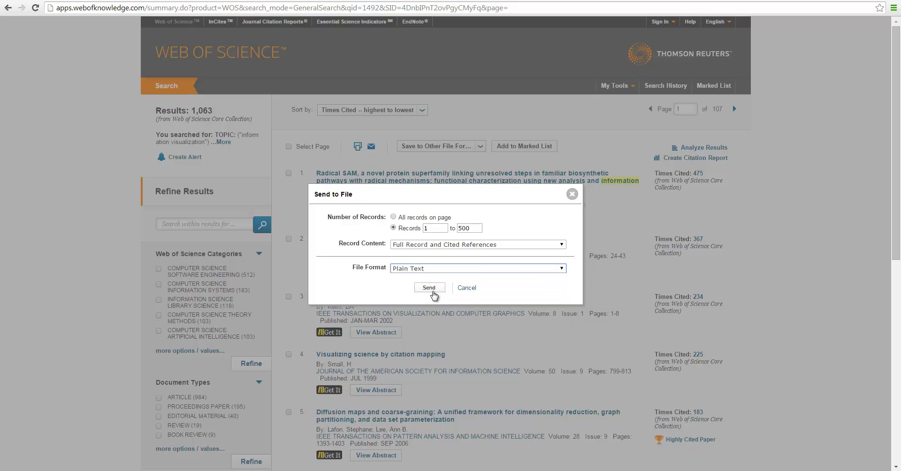
{"action": "left_click", "coordinate": [430, 288]}
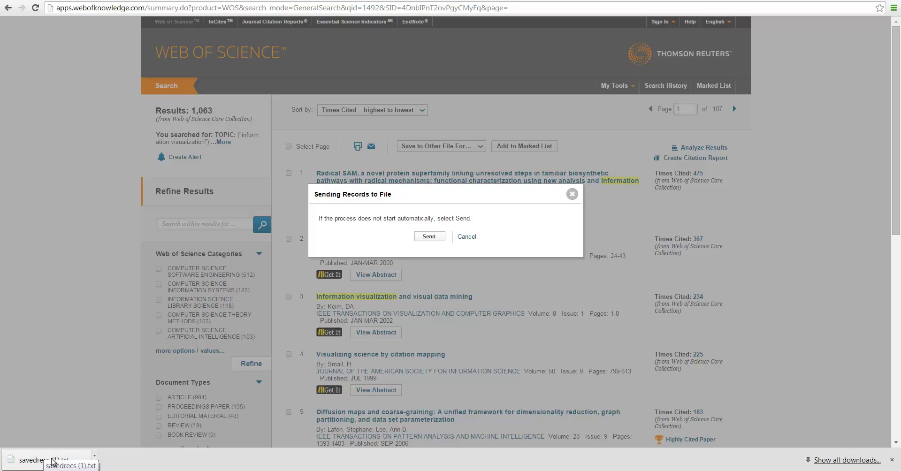
Open the downloaded savedrecs (1).txt and examine the first record's abstract (AB) and cited references (CR) fields
{"action": "left_click", "coordinate": [53, 463]}
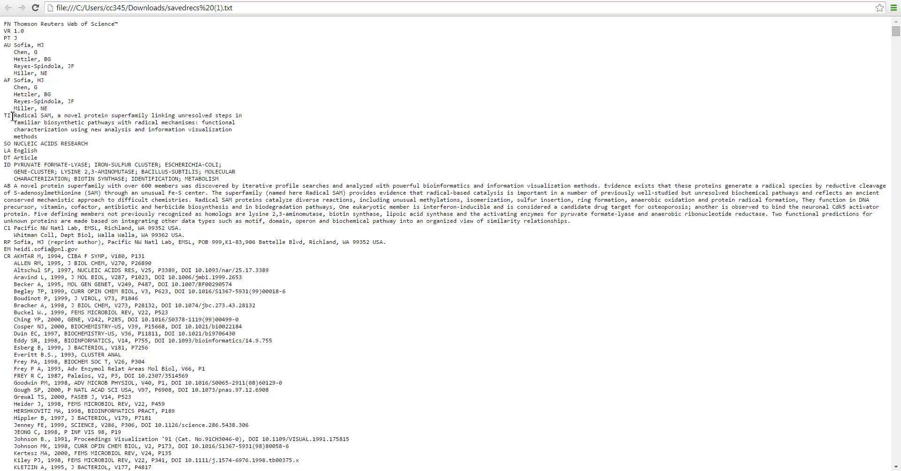
{"action": "double_click", "coordinate": [12, 188]}
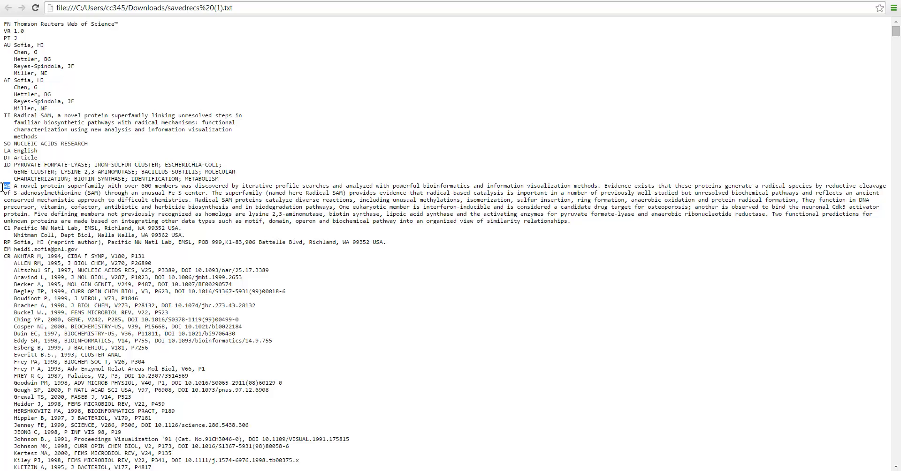
{"action": "left_click_drag", "start_coordinate": [11, 260], "coordinate": [3, 260]}
{"action": "double_click", "coordinate": [3, 258]}
{"action": "left_click_drag", "start_coordinate": [14, 256], "coordinate": [307, 462]}
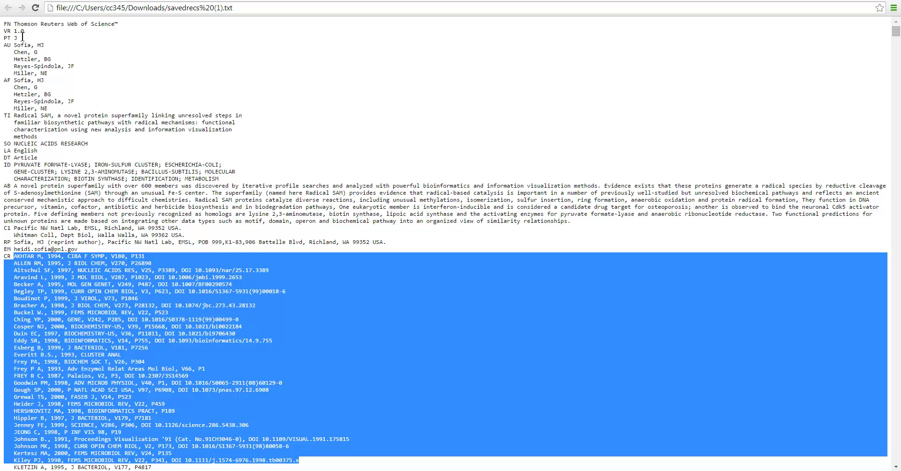
{"action": "left_click_drag", "start_coordinate": [14, 32], "coordinate": [18, 39]}
{"action": "left_click_drag", "start_coordinate": [58, 72], "coordinate": [353, 411]}
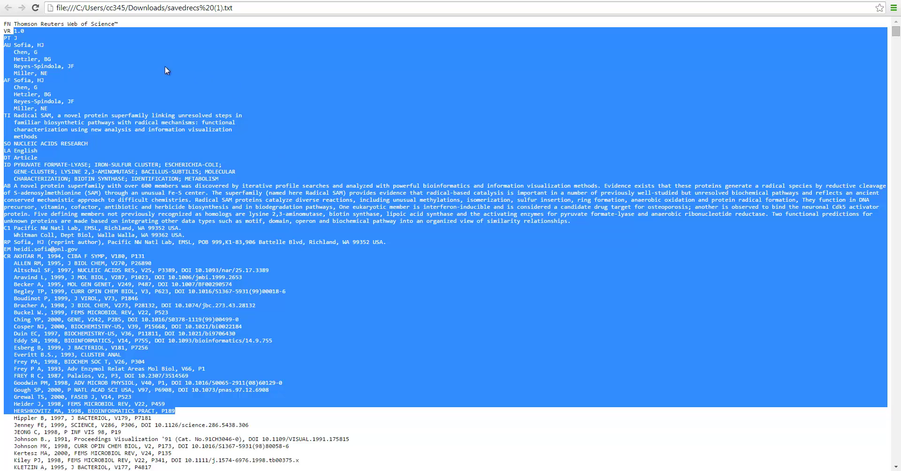
{"action": "right_click", "coordinate": [287, 118]}
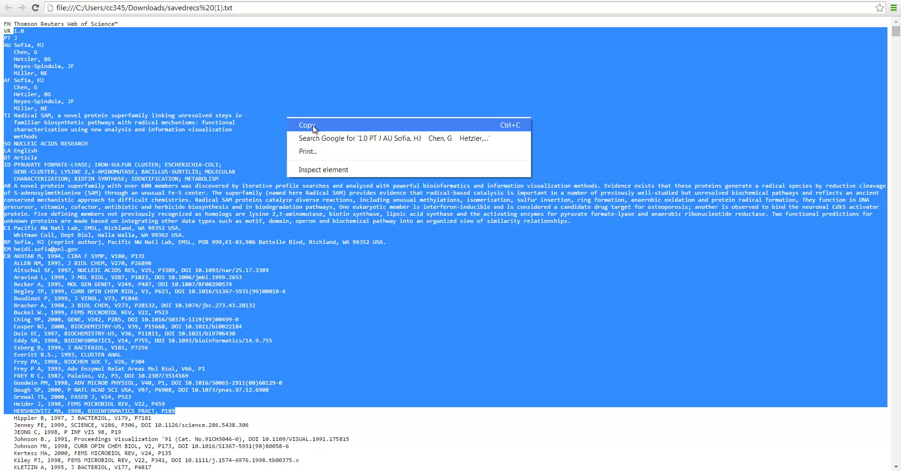
{"action": "left_click", "coordinate": [242, 116]}
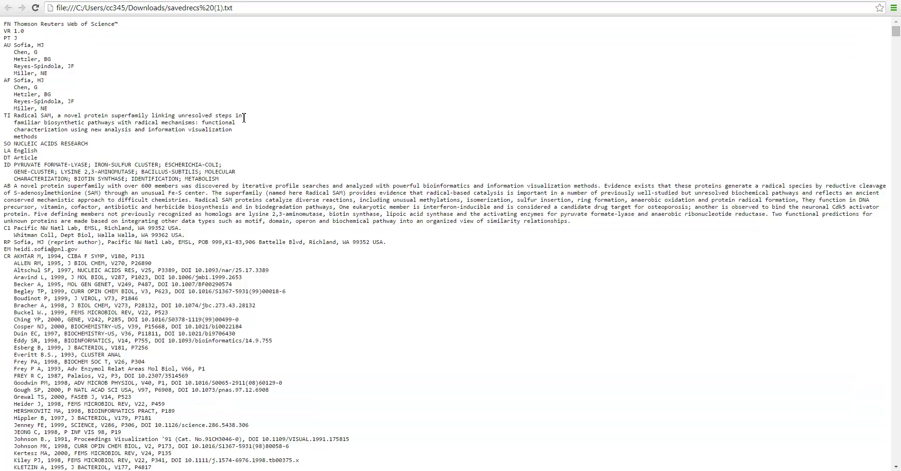
Start saving the opened records file as a text document and browse to D:\Data\WoS\Information Visualization
{"action": "right_click", "coordinate": [242, 117]}
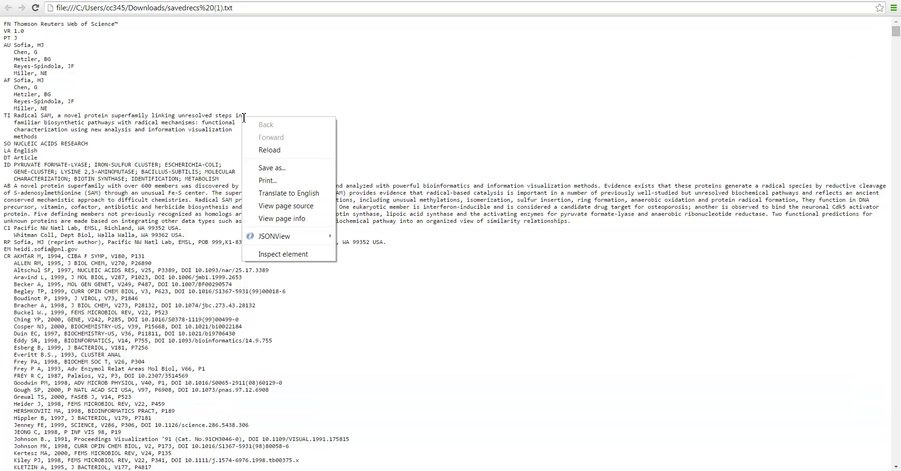
{"action": "left_click", "coordinate": [288, 173]}
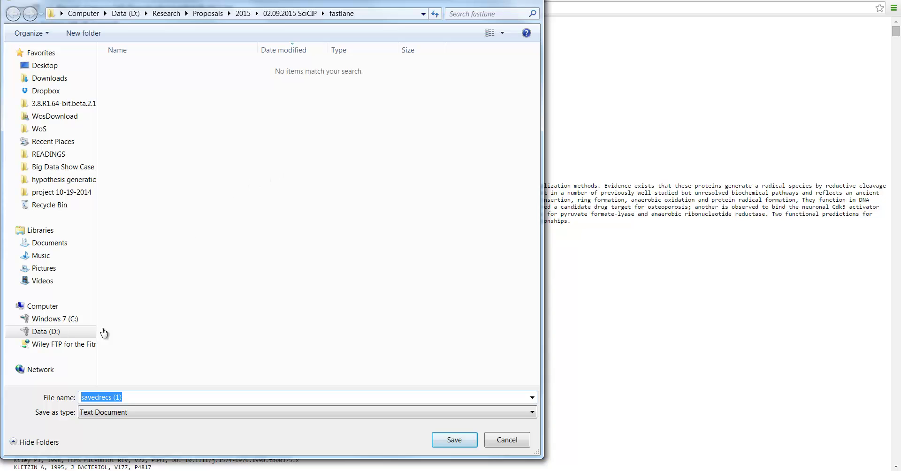
{"action": "left_click", "coordinate": [52, 332]}
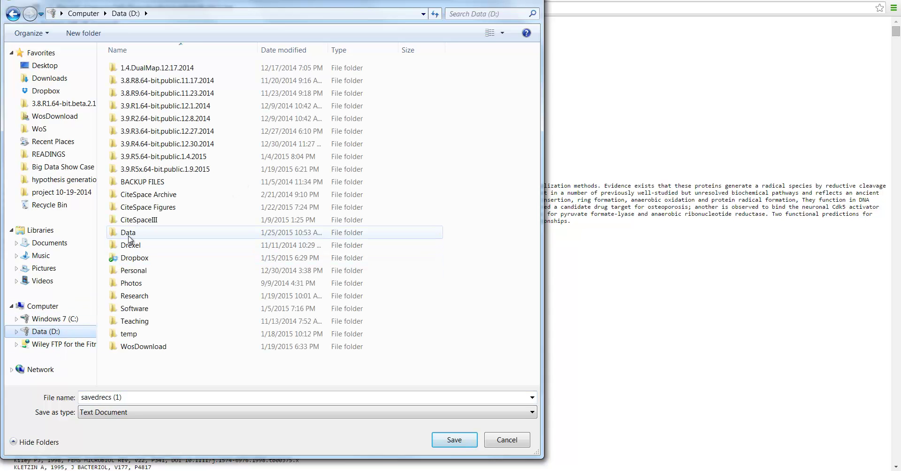
{"action": "double_click", "coordinate": [129, 235]}
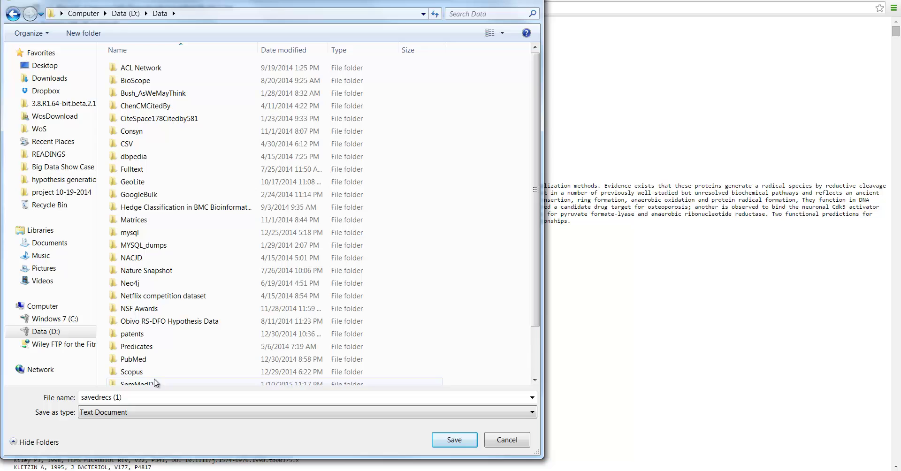
{"action": "scroll", "coordinate": [155, 382], "scroll_direction": "down", "scroll_amount": 2}
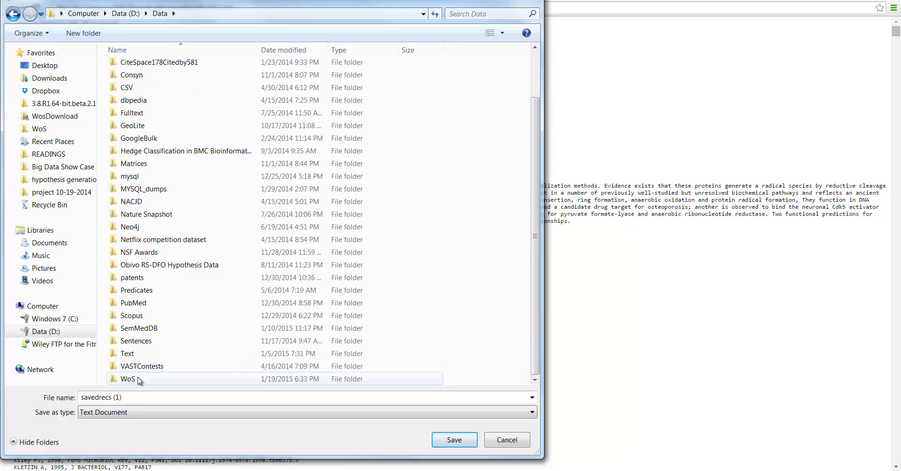
{"action": "double_click", "coordinate": [138, 379]}
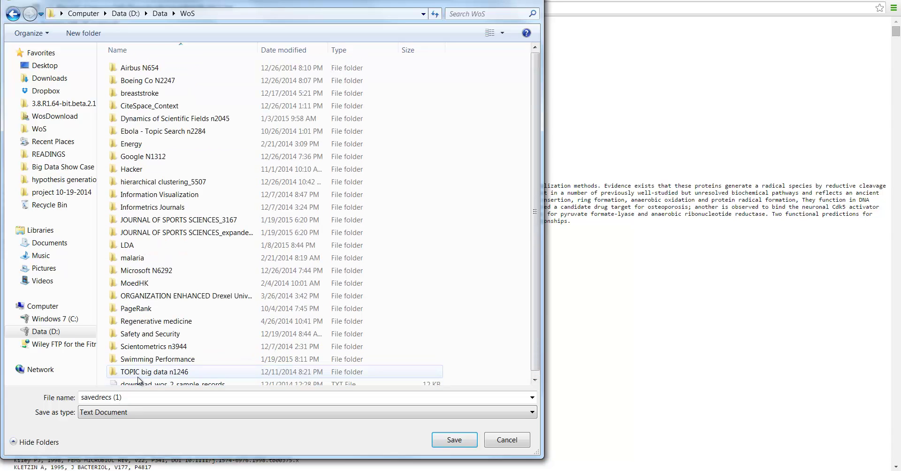
{"action": "double_click", "coordinate": [190, 200]}
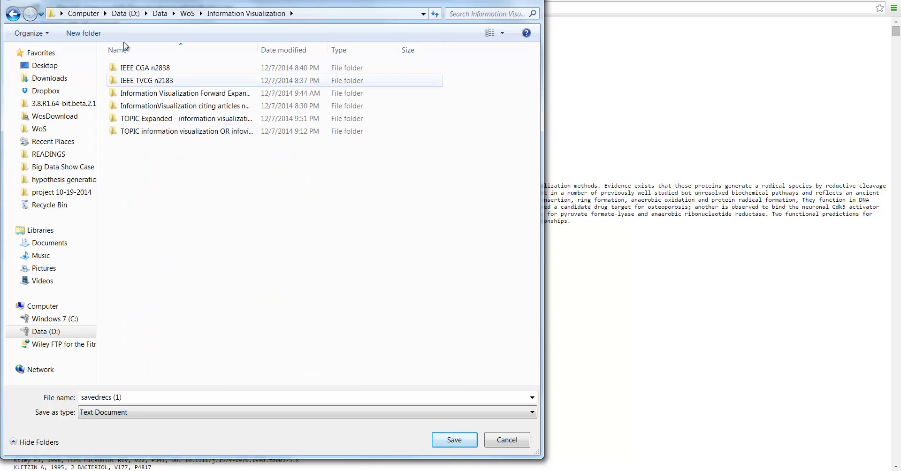
Create a new folder named InformationVisualization inside the Information Visualization folder
{"action": "left_click", "coordinate": [98, 33]}
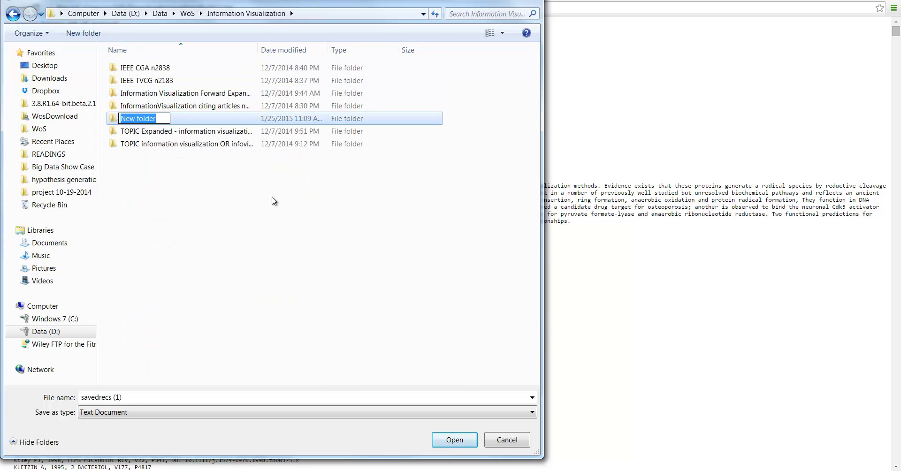
{"action": "type", "text": "Inform"}
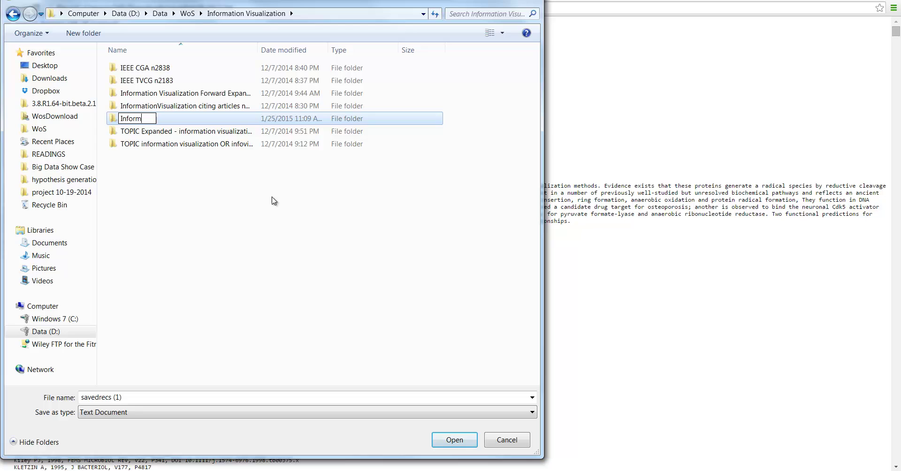
{"action": "type", "text": "ationVisual"}
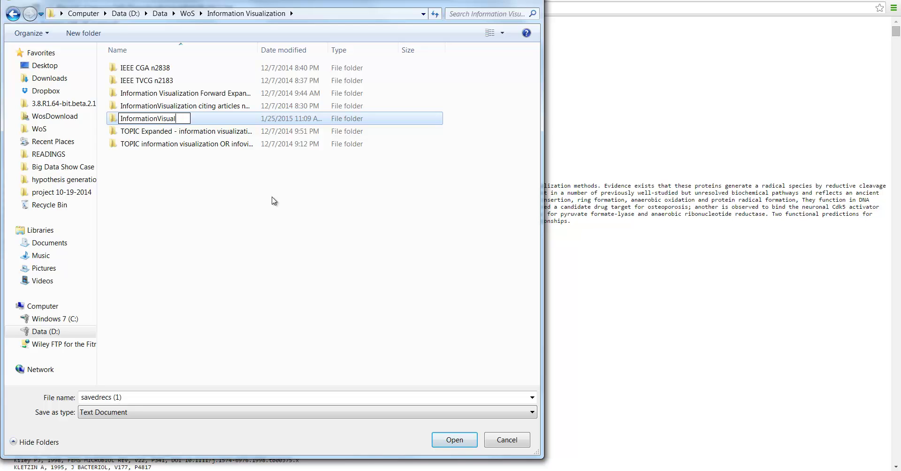
{"action": "type", "text": "ization"}
{"action": "key", "text": "Return"}
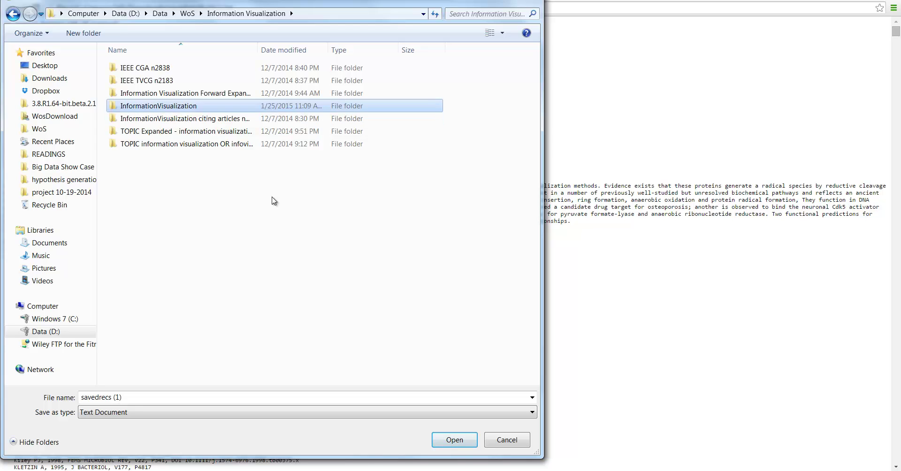
Create a new folder named data inside the InformationVisualization folder
{"action": "double_click", "coordinate": [178, 108]}
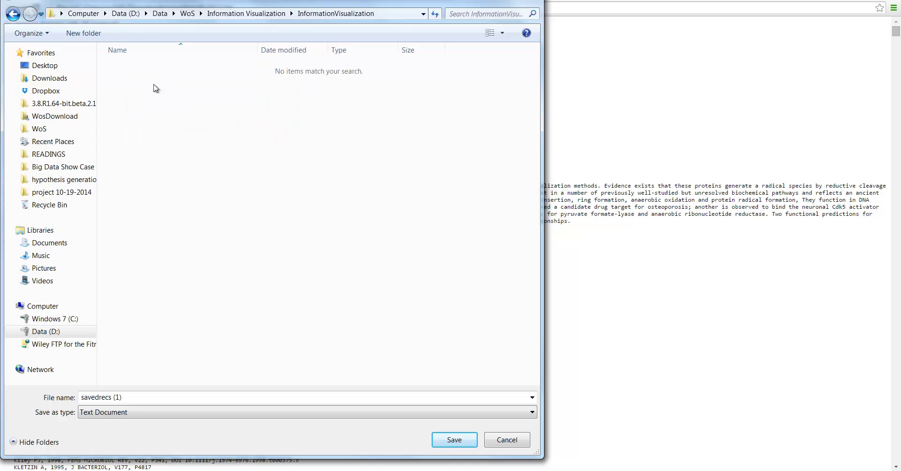
{"action": "left_click", "coordinate": [80, 33]}
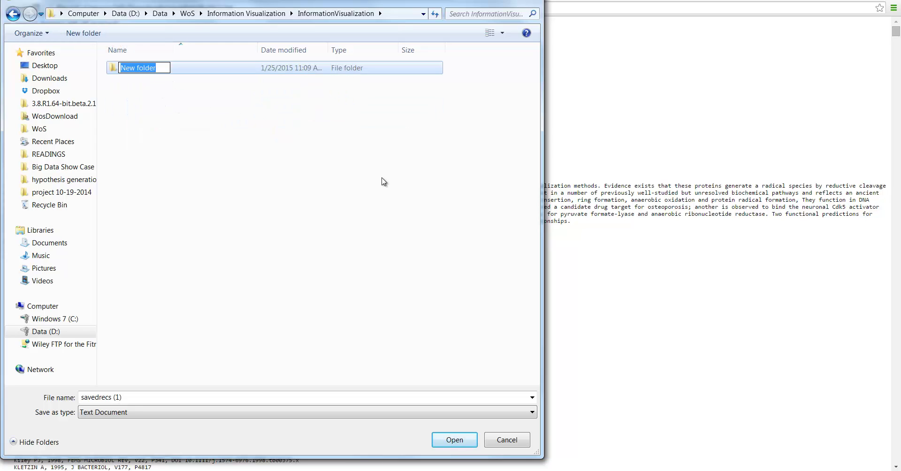
{"action": "type", "text": "data"}
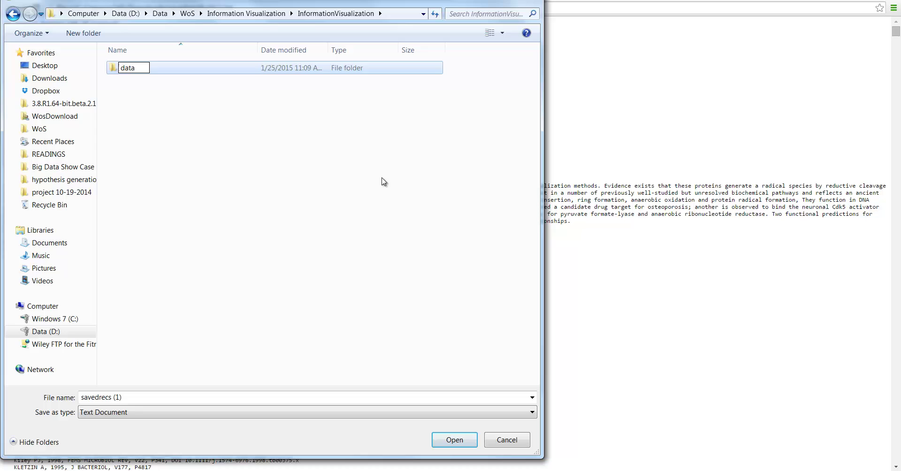
{"action": "key", "text": "Return"}
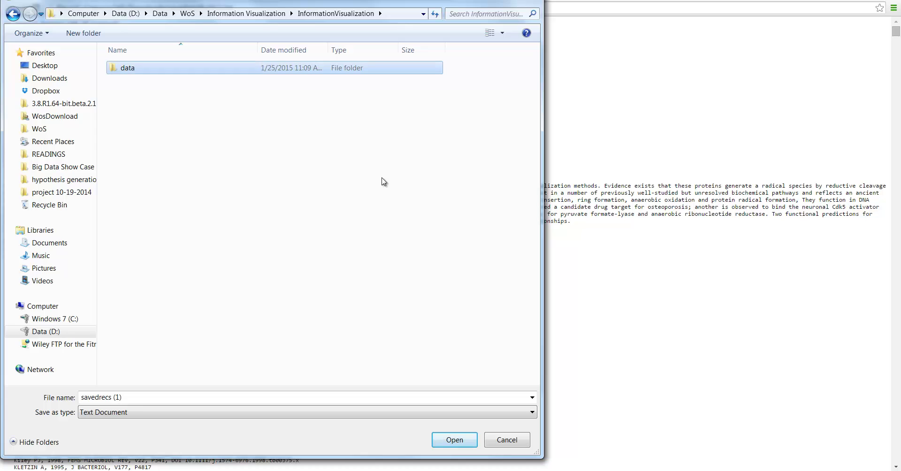
Save the records file as download_1-500.txt in the data folder
{"action": "double_click", "coordinate": [146, 70]}
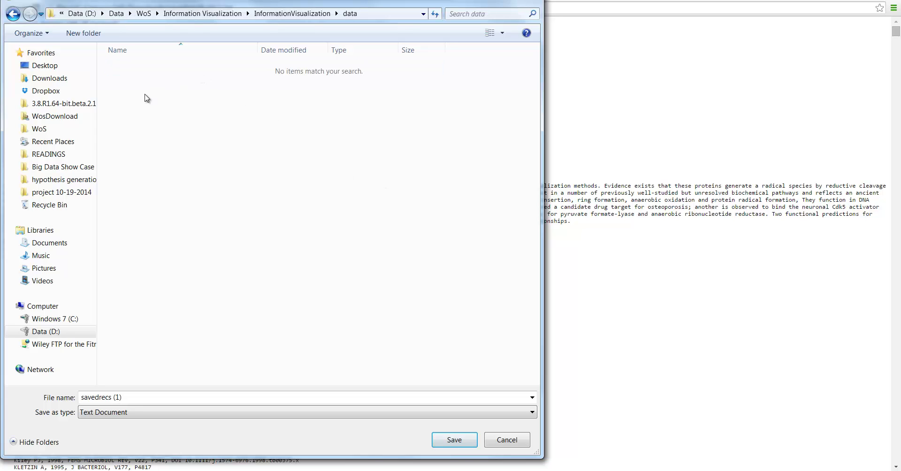
{"action": "left_click", "coordinate": [188, 398]}
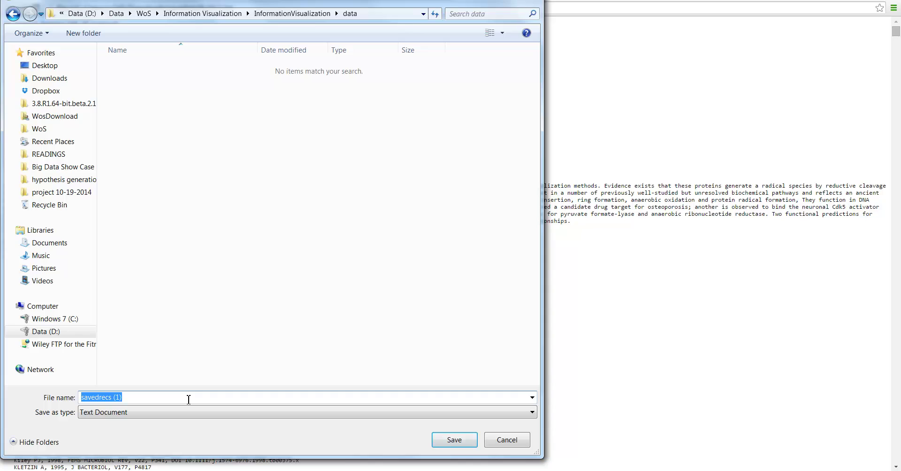
{"action": "type", "text": "download_1-500.txt"}
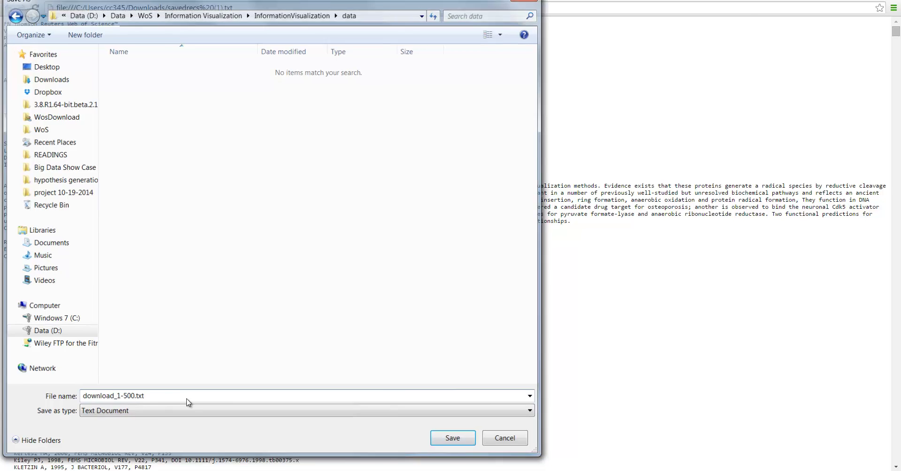
{"action": "key", "text": "Return"}
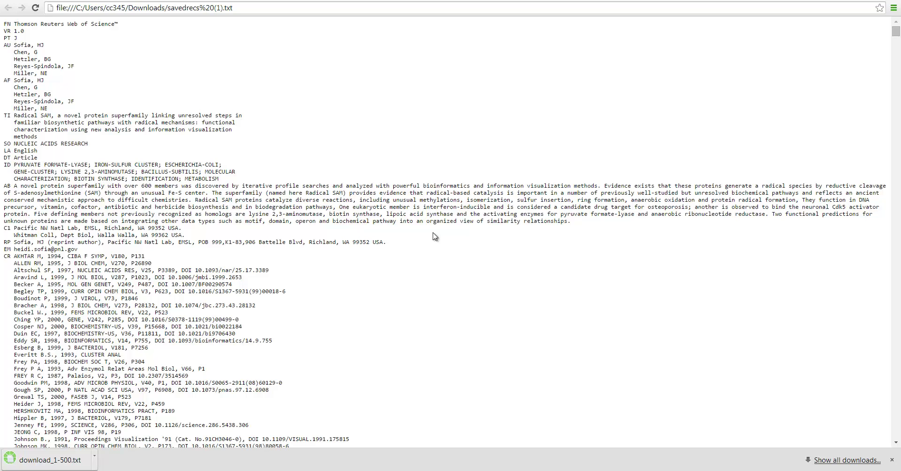
Return to the Web of Science results, dismiss the finished export dialog and set up a new file export of records 501 to 1000
{"action": "left_click", "coordinate": [411, 1]}
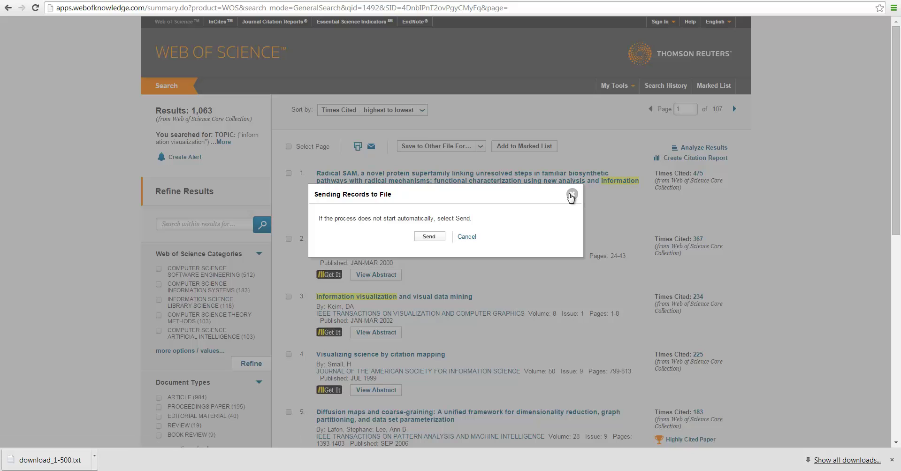
{"action": "left_click", "coordinate": [571, 194]}
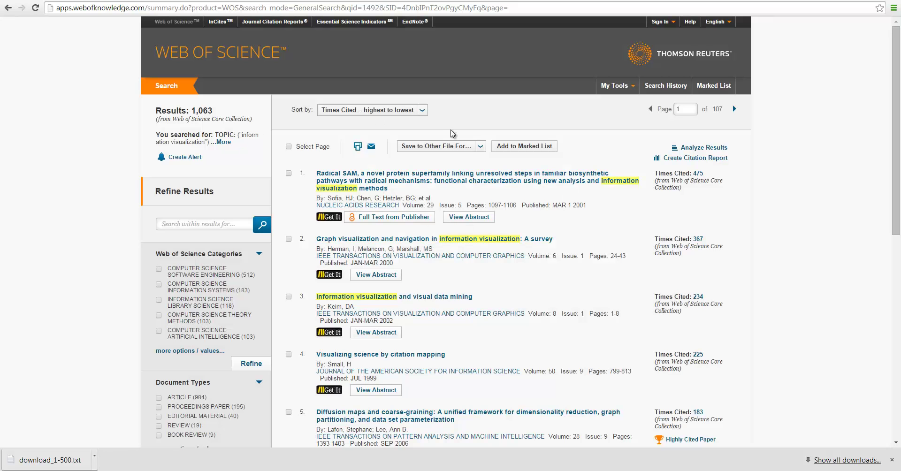
{"action": "left_click", "coordinate": [458, 148]}
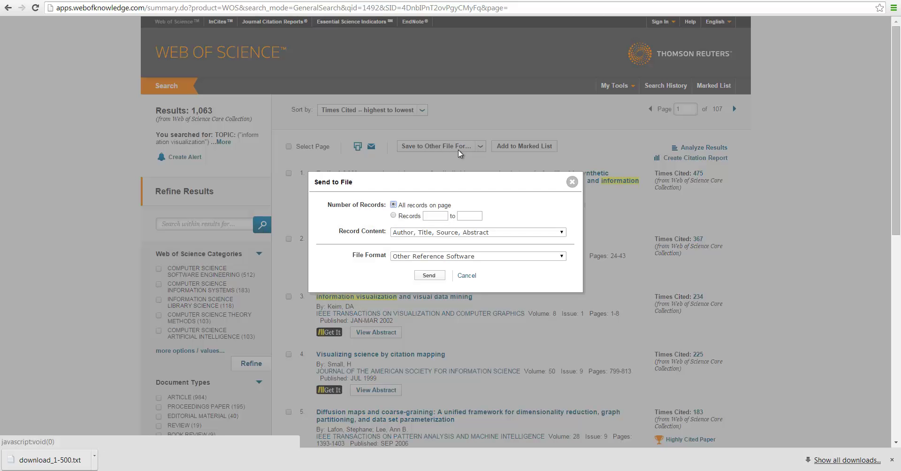
{"action": "left_click", "coordinate": [434, 217]}
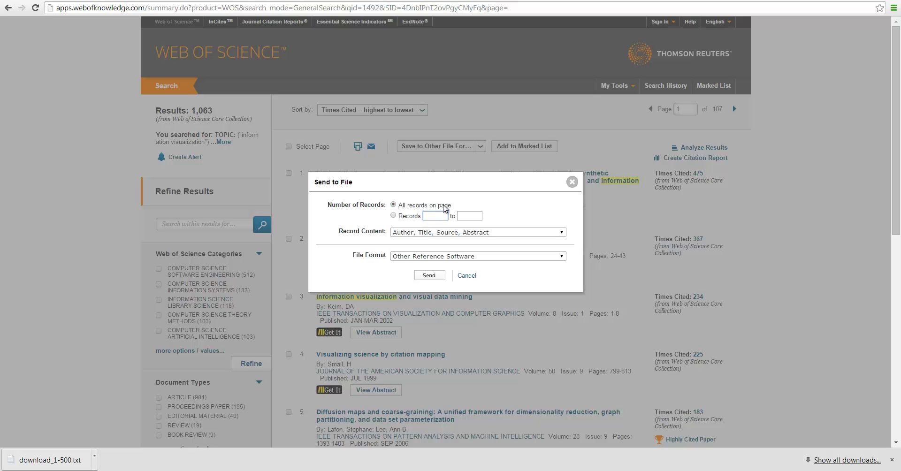
{"action": "key", "text": "Tab"}
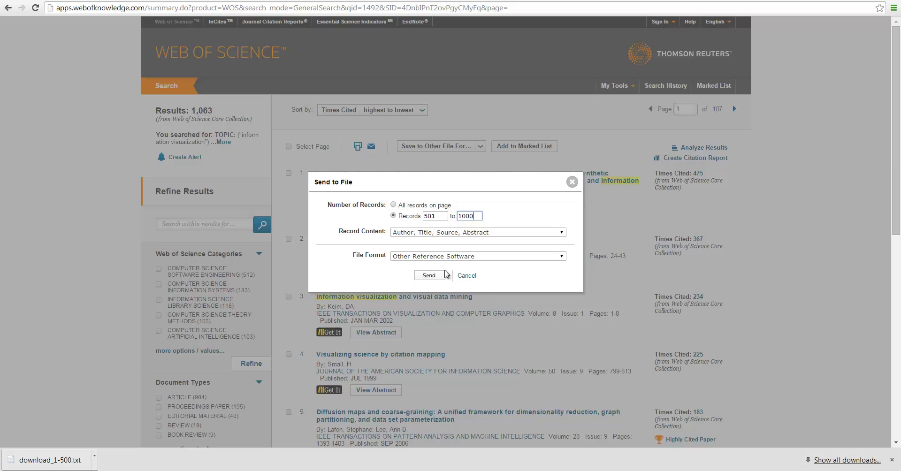
Send records 501 to 1000 to file with Full Record and Cited References content in Plain Text format
{"action": "left_click", "coordinate": [462, 233]}
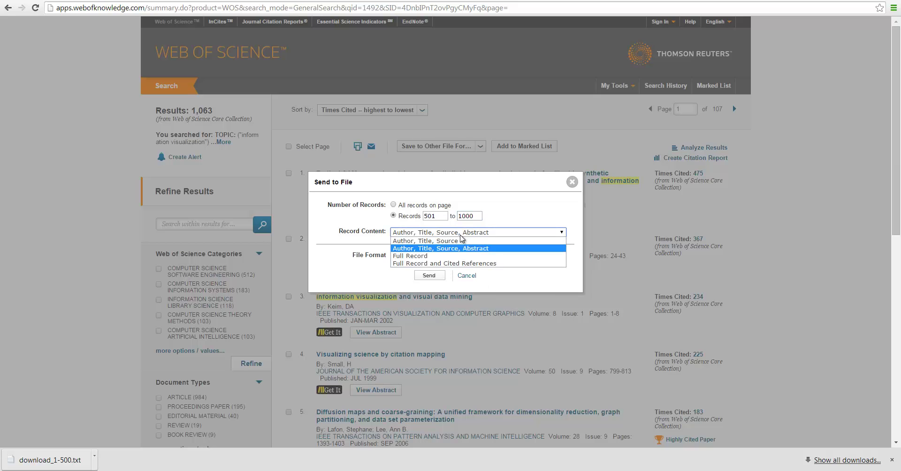
{"action": "left_click", "coordinate": [471, 264]}
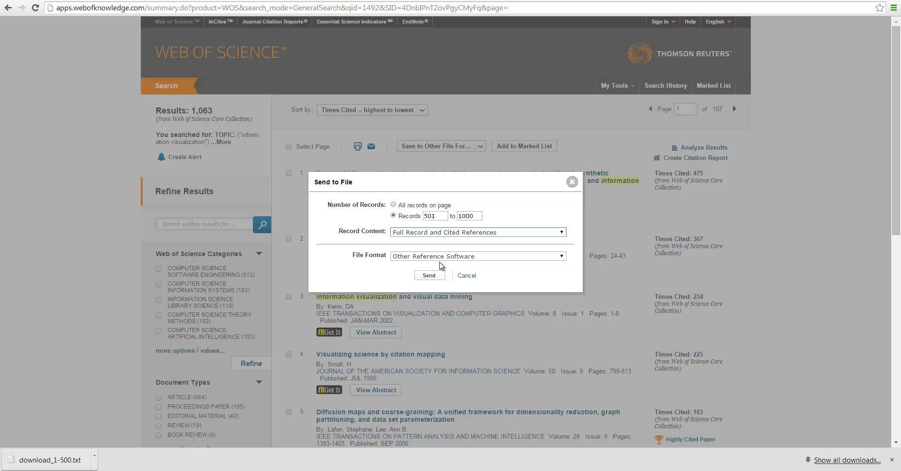
{"action": "left_click", "coordinate": [438, 258]}
{"action": "left_click", "coordinate": [422, 288]}
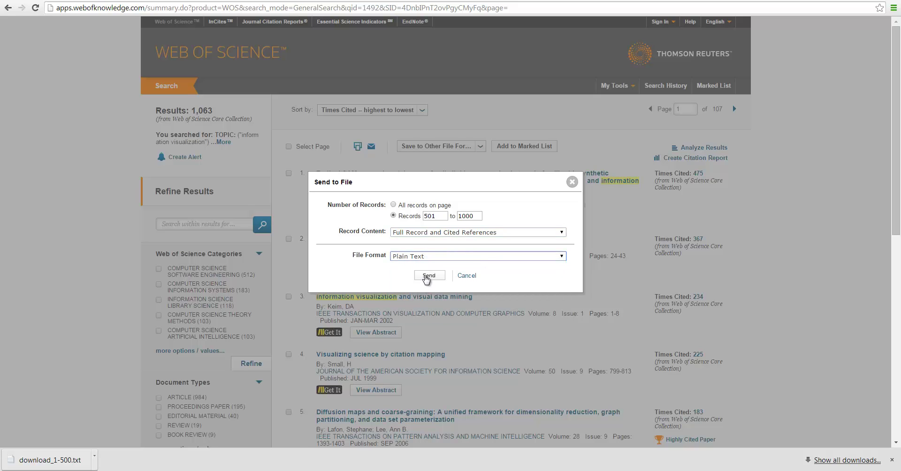
{"action": "left_click", "coordinate": [427, 276]}
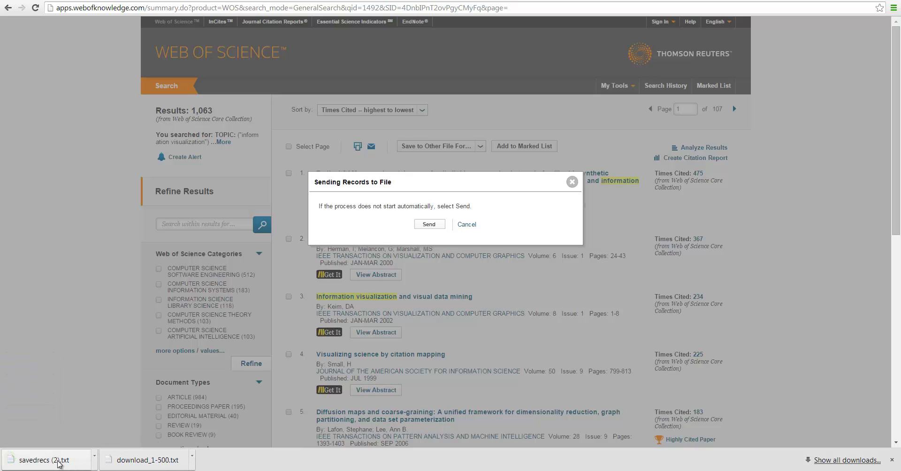
Open the downloaded savedrecs (2).txt and save it as download_501-1000 in the data folder
{"action": "left_click", "coordinate": [59, 464]}
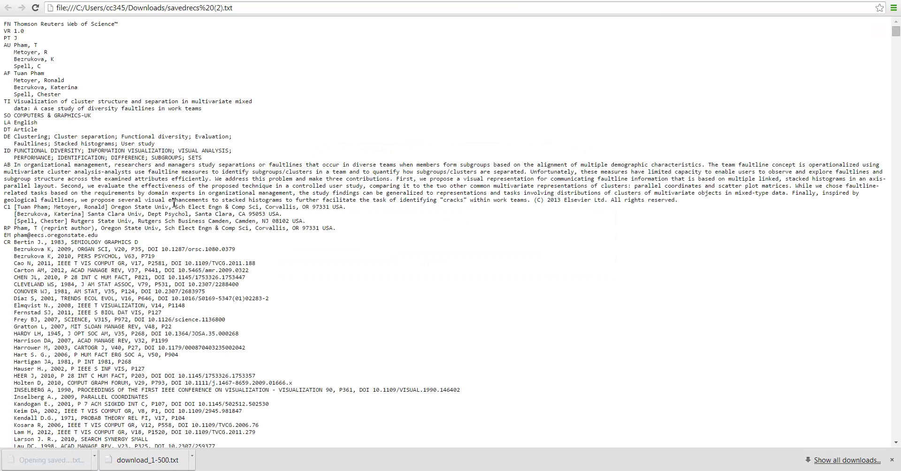
{"action": "right_click", "coordinate": [186, 57]}
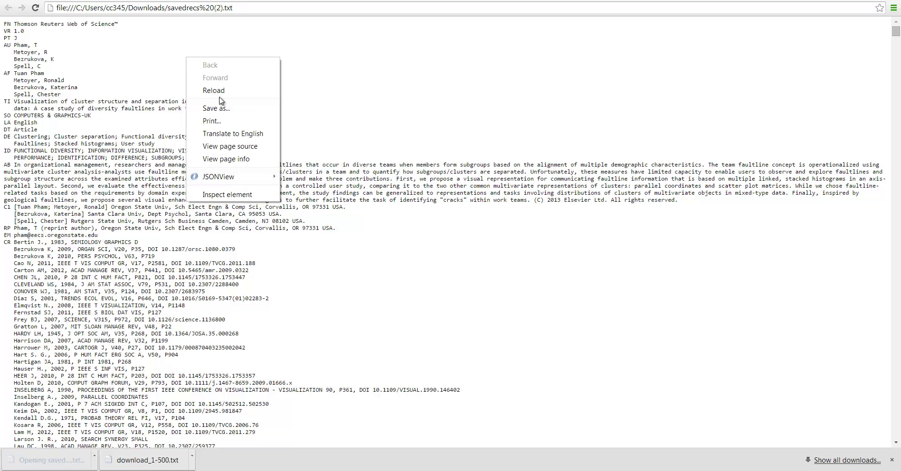
{"action": "left_click", "coordinate": [224, 107]}
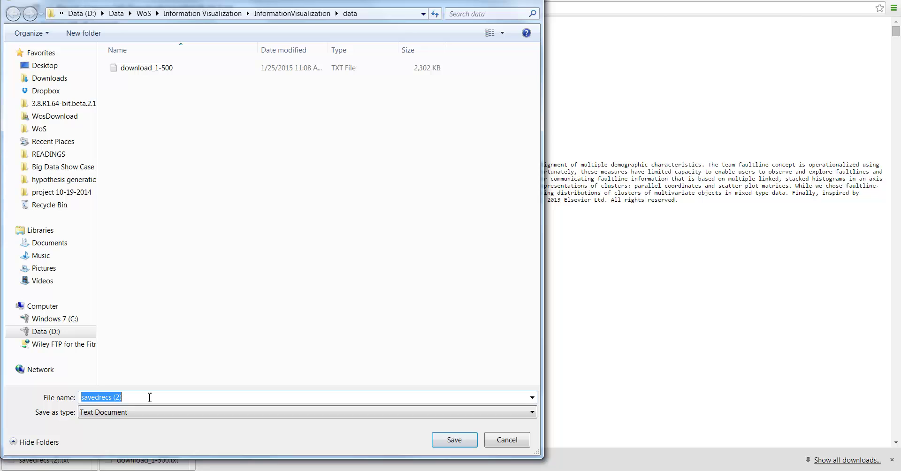
{"action": "type", "text": "download_"}
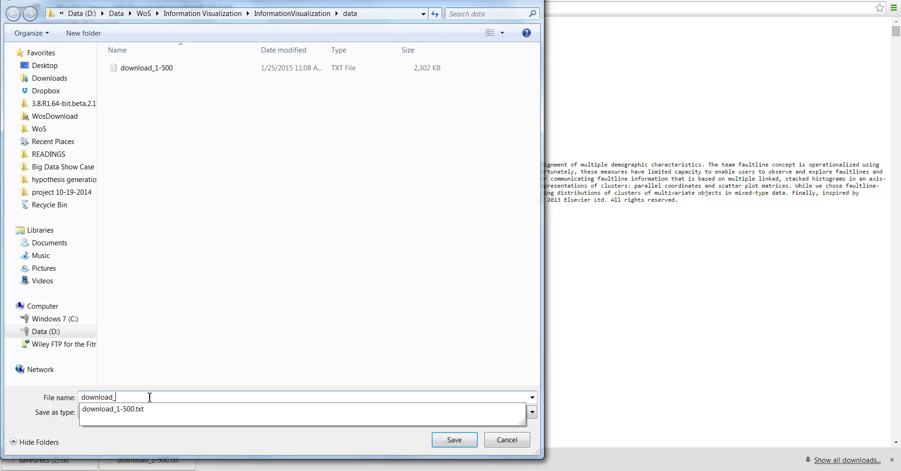
{"action": "type", "text": "501"}
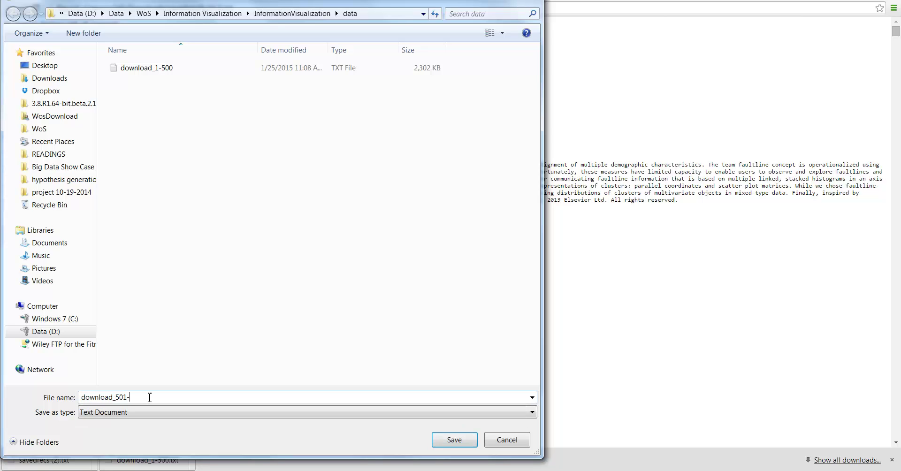
{"action": "type", "text": "-1000"}
{"action": "left_click", "coordinate": [454, 439]}
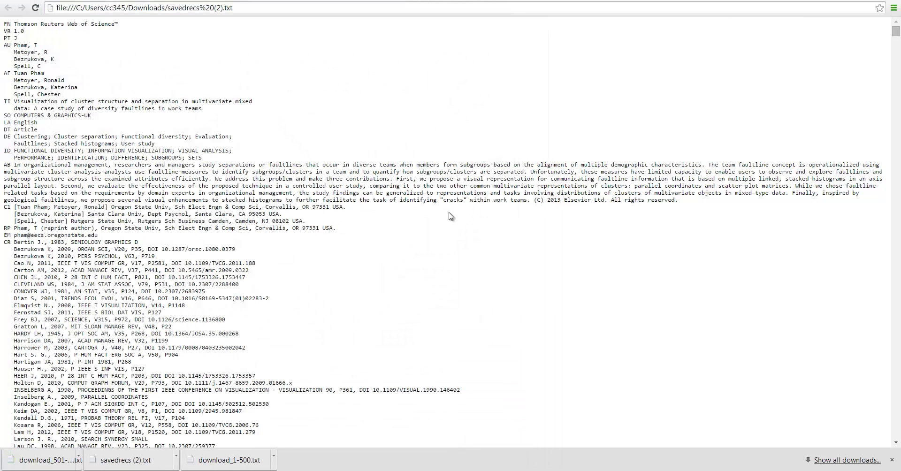